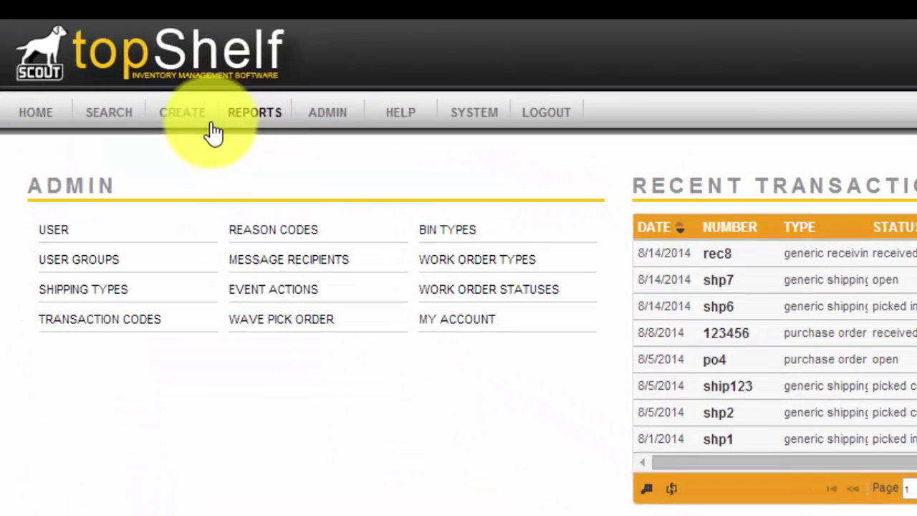
Go to the User Administration page through the ADMIN menu's Users entry.
left_click(323, 121)
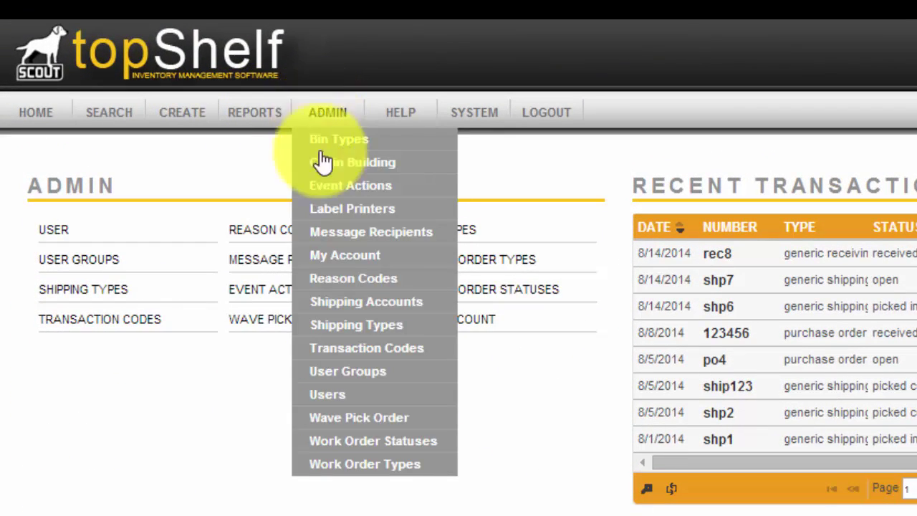
left_click(332, 399)
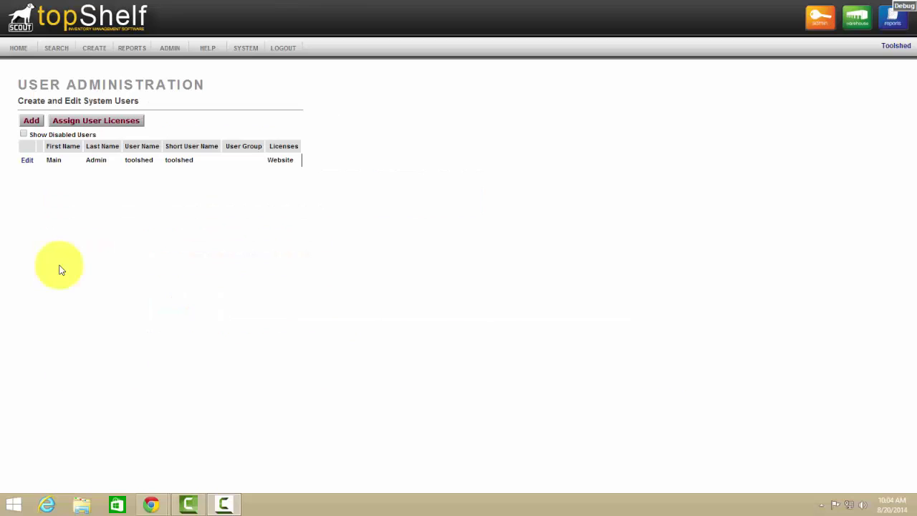
Add a new user with name, usernames, email, phone and address, assigned to the Admin group.
left_click(31, 121)
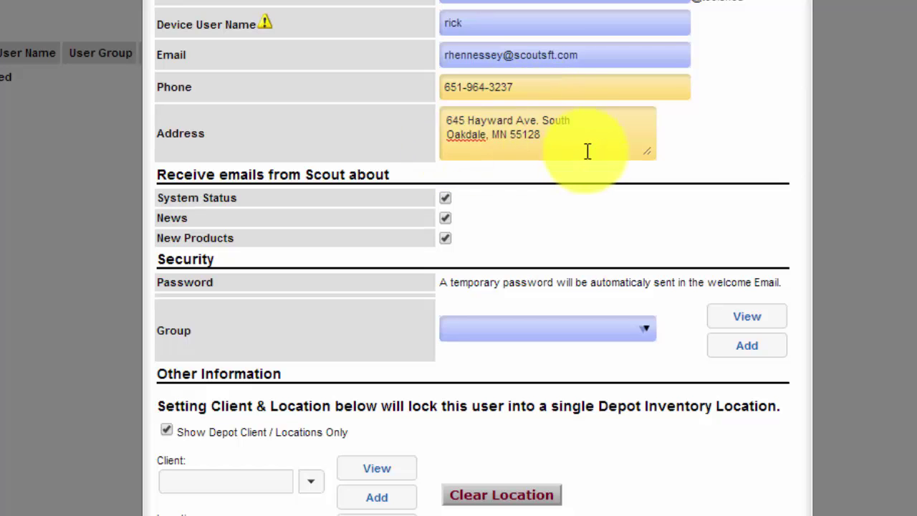
left_click(646, 333)
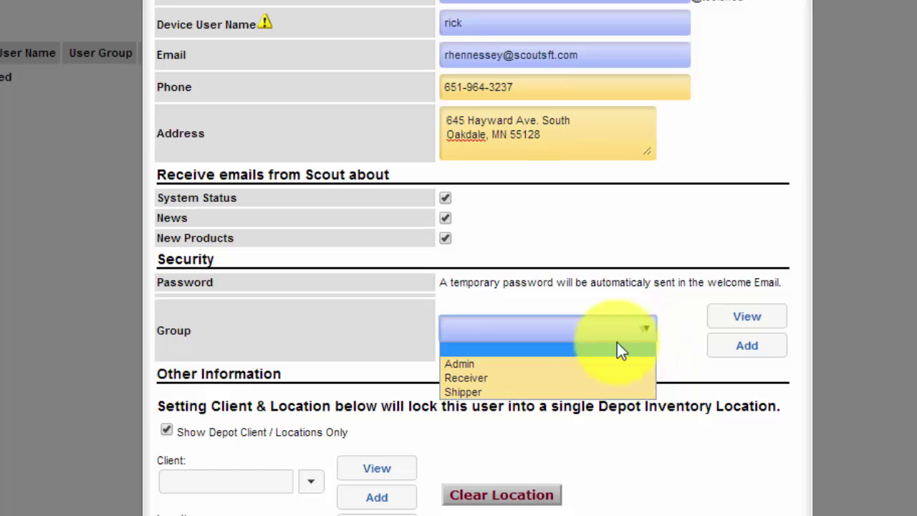
left_click(501, 367)
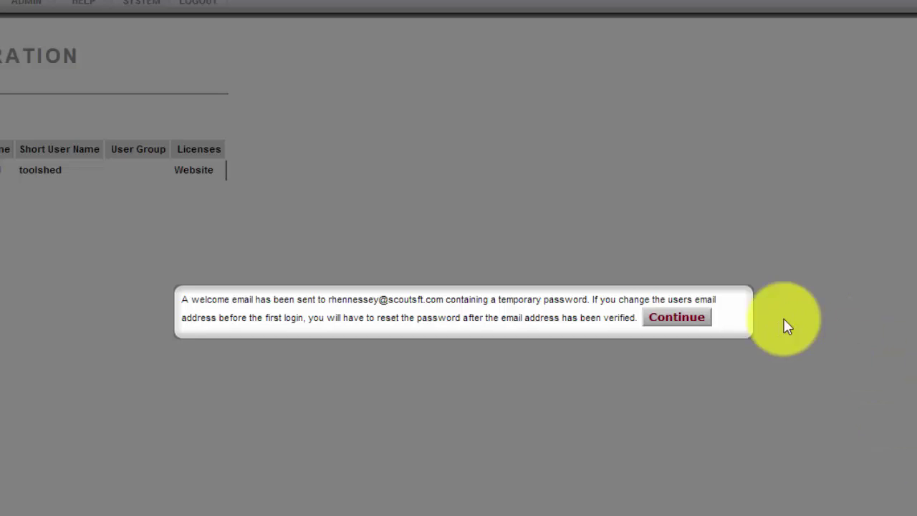
Dismiss the welcome-email notice so the users list shows the new Admin user.
left_click(687, 322)
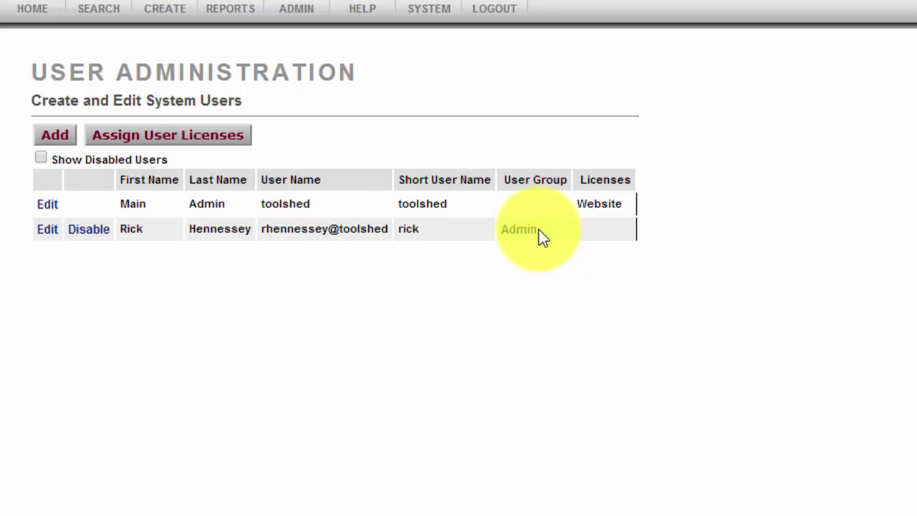
Assign the new user Device, MOE and Website licenses, save, and close license assignment.
left_click(166, 136)
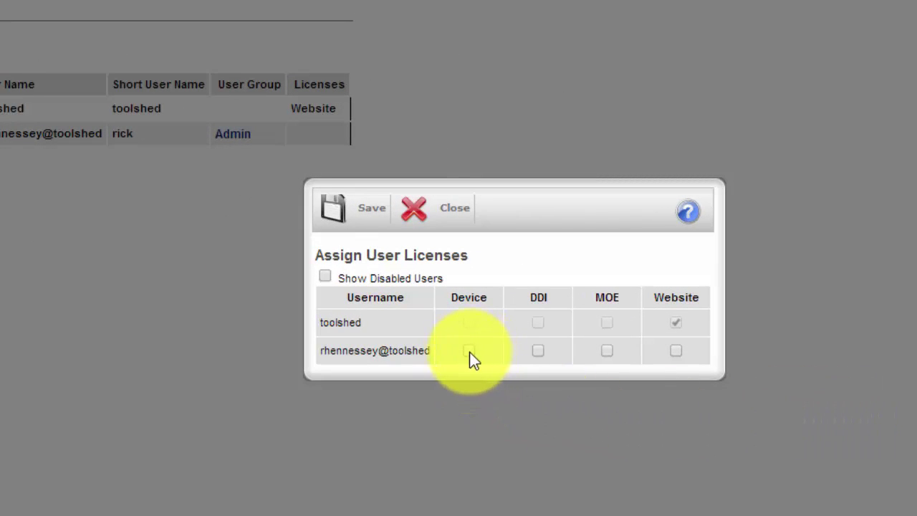
left_click(469, 351)
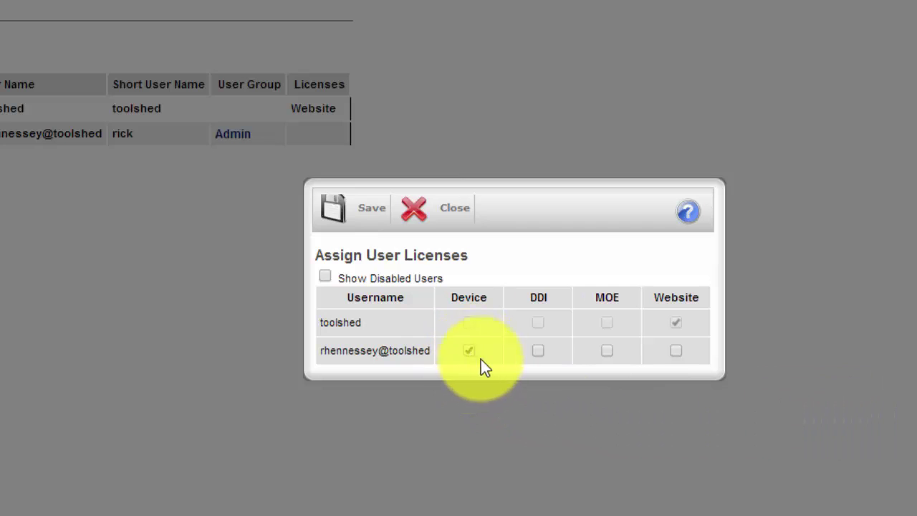
left_click(606, 352)
left_click(678, 354)
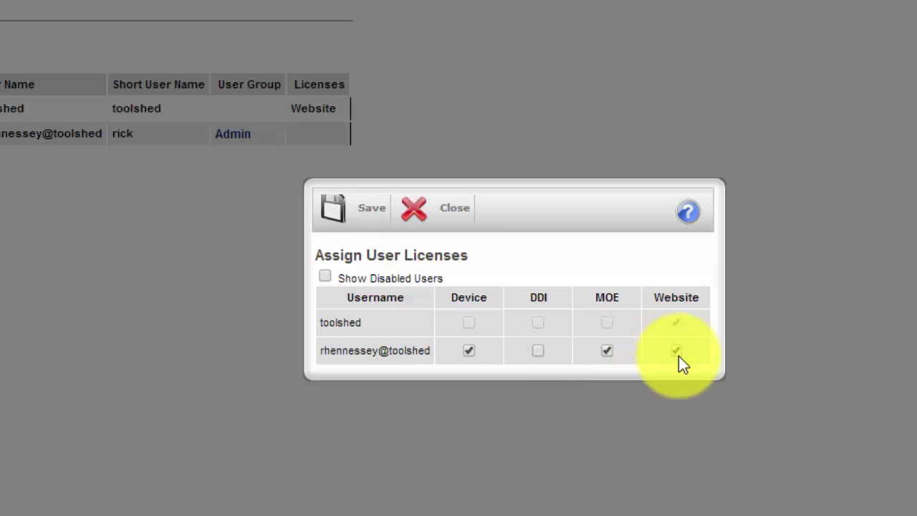
left_click(399, 217)
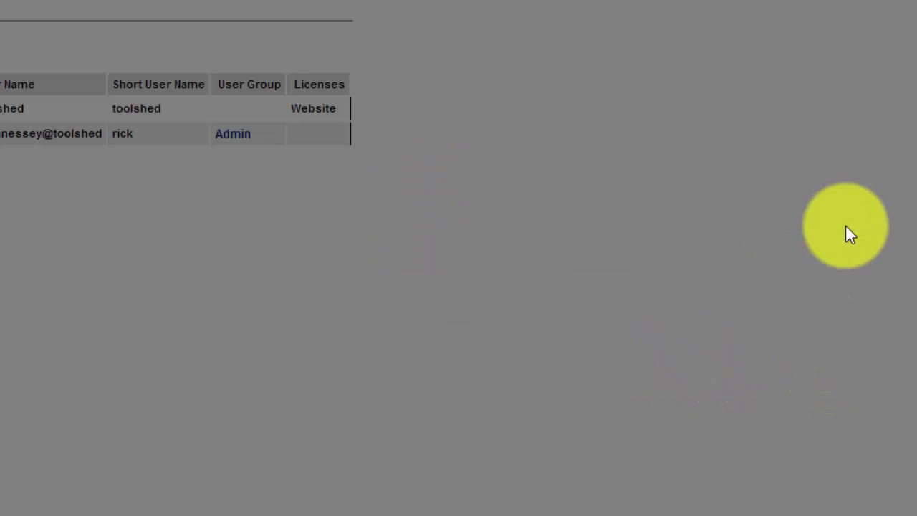
left_click(455, 215)
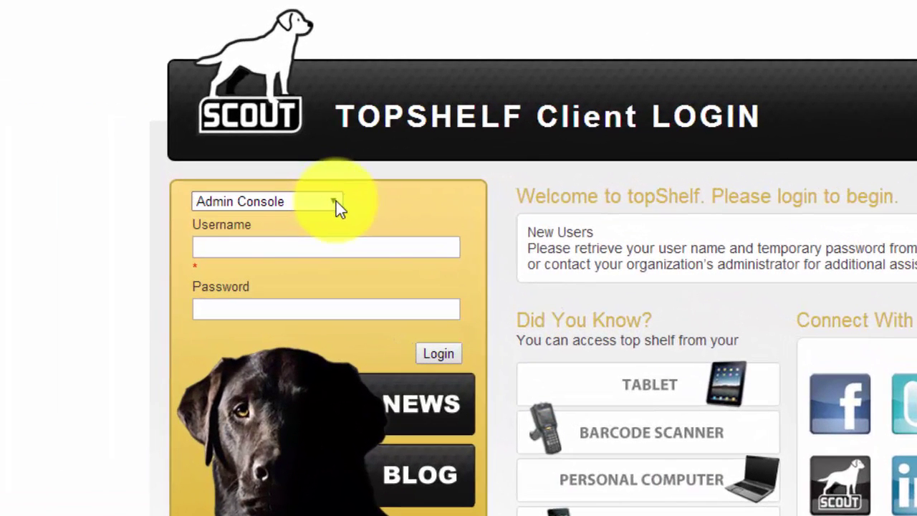
Log in to the Admin Console with the new username and the pasted temporary password.
left_click(301, 115)
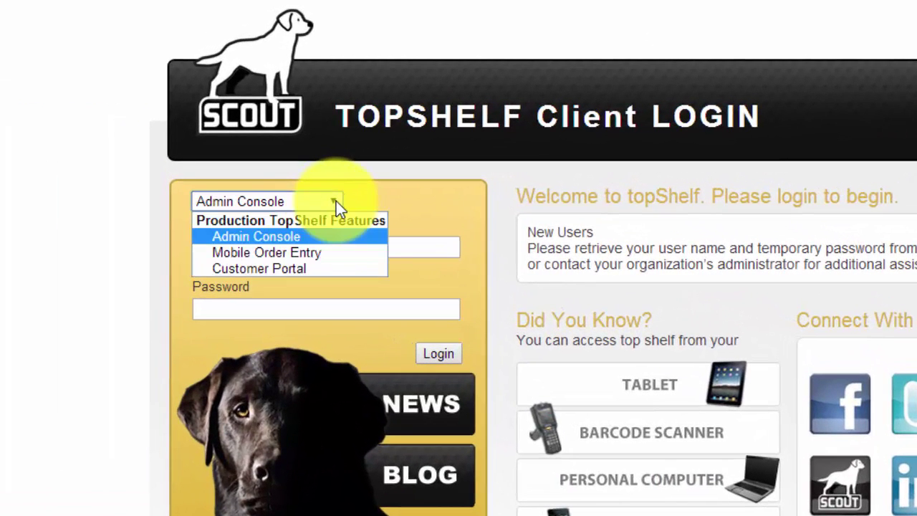
left_click(336, 201)
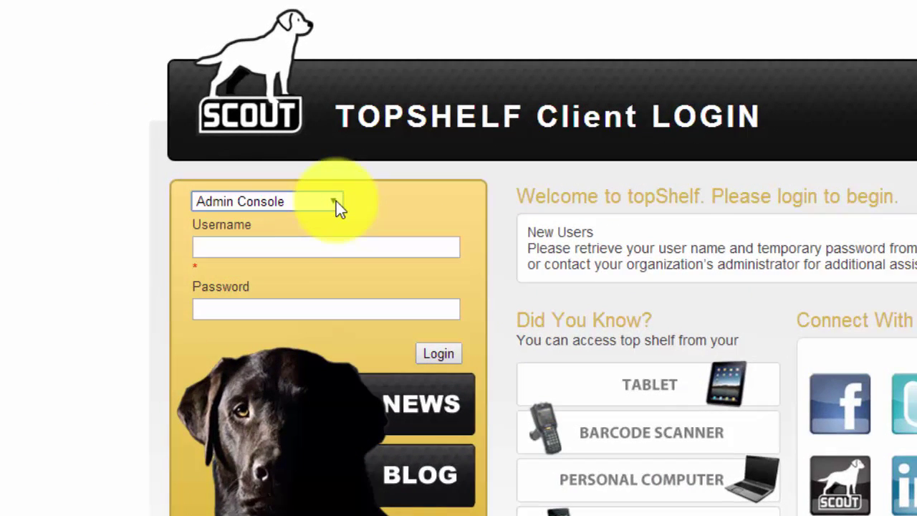
left_click(211, 244)
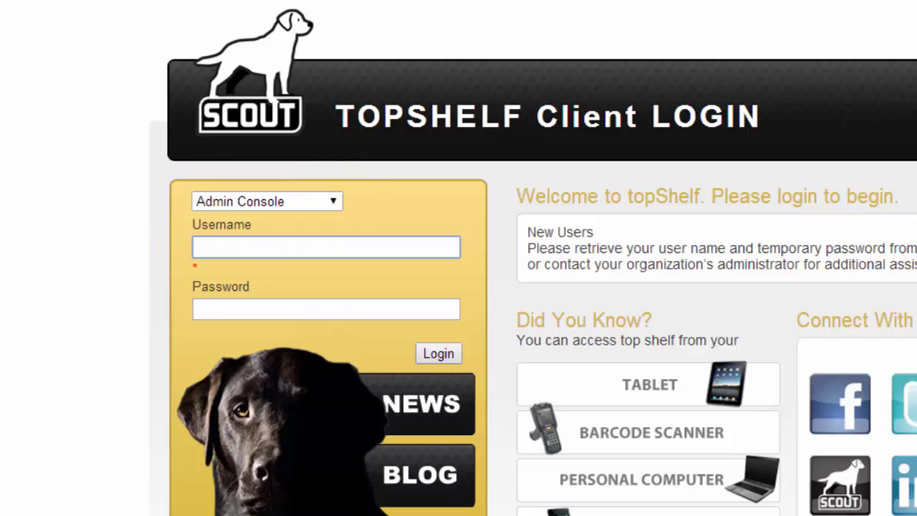
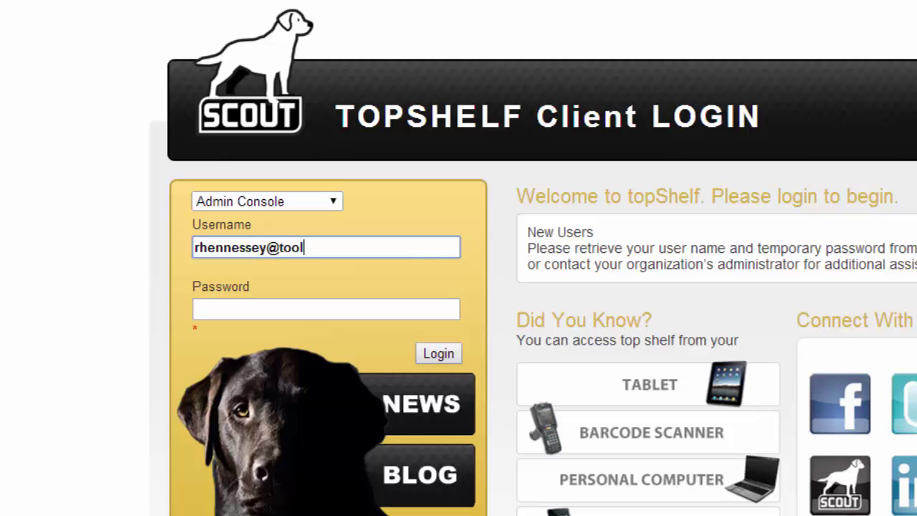
right_click(219, 309)
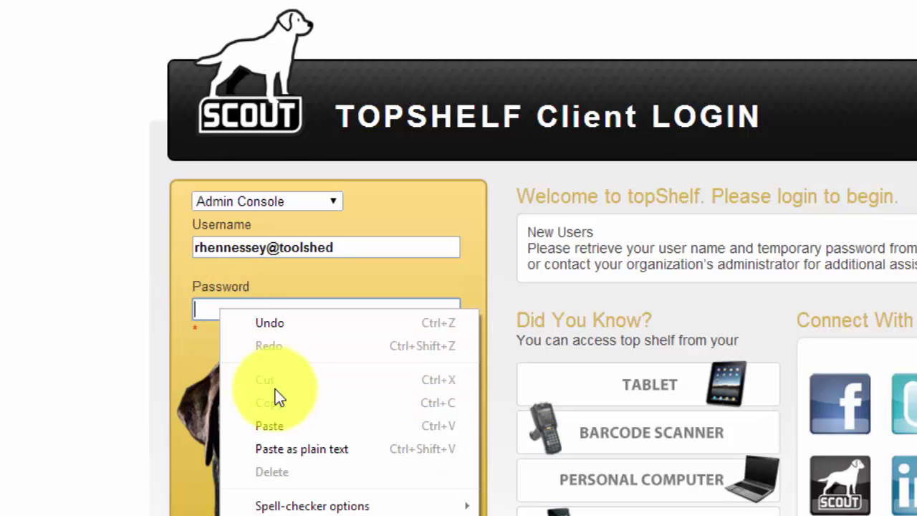
left_click(277, 428)
left_click(437, 353)
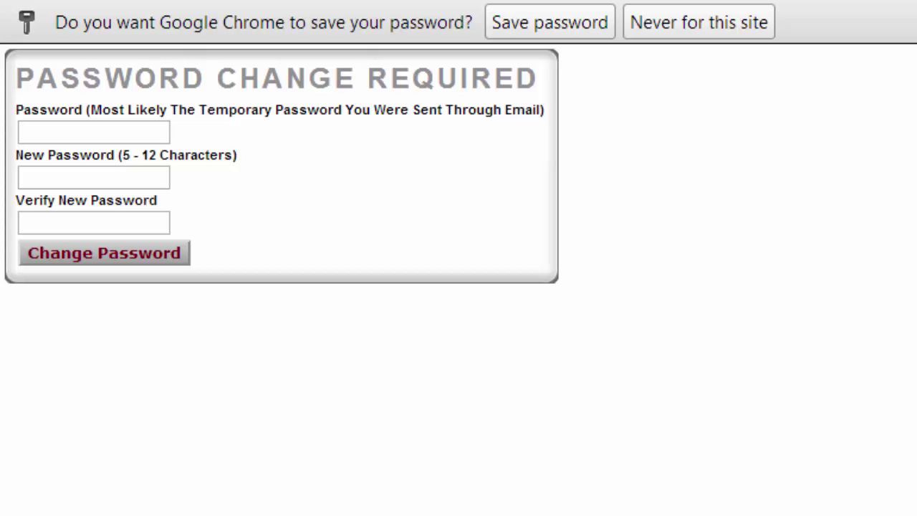
Paste the temporary password as current, enter and confirm the new password, and submit the change.
left_click(45, 129)
right_click(44, 130)
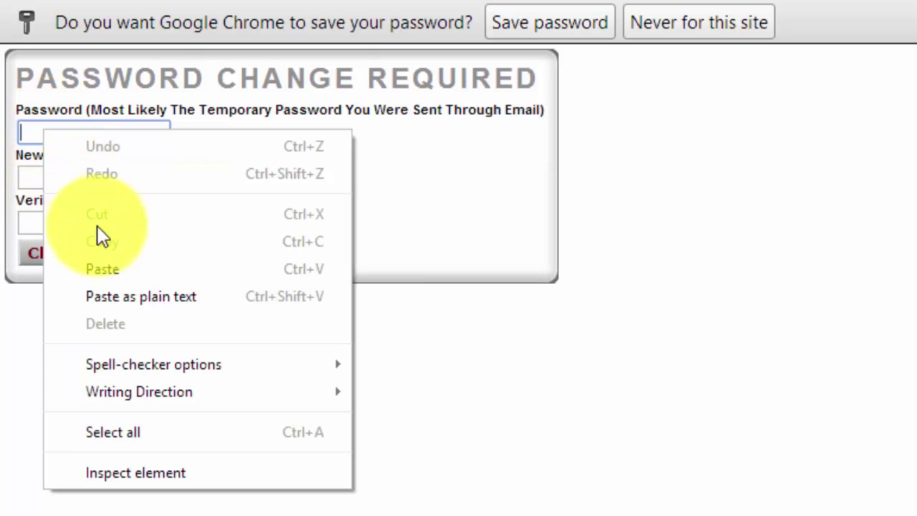
left_click(114, 269)
left_click(70, 184)
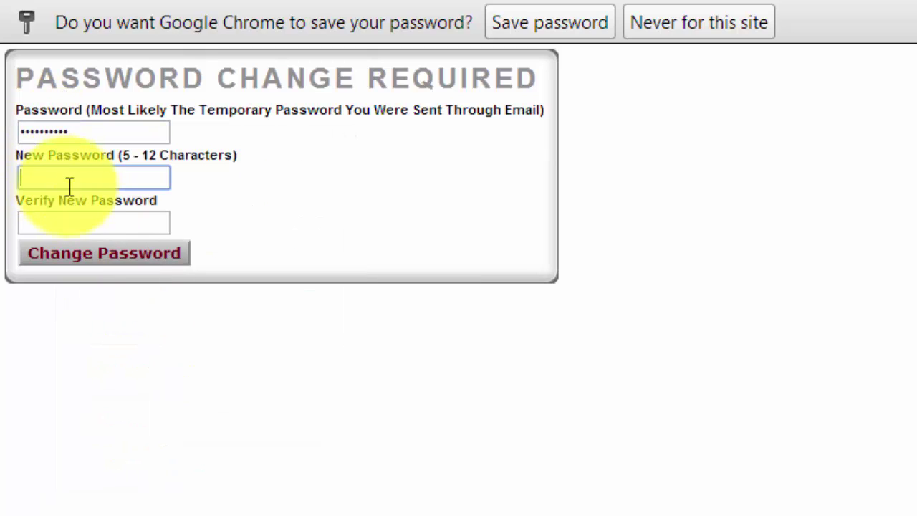
type("•••")
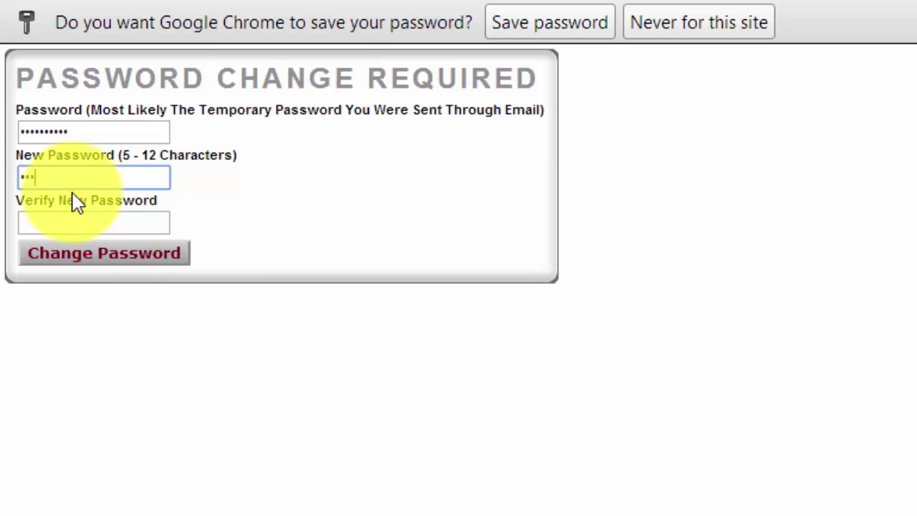
type("••••••")
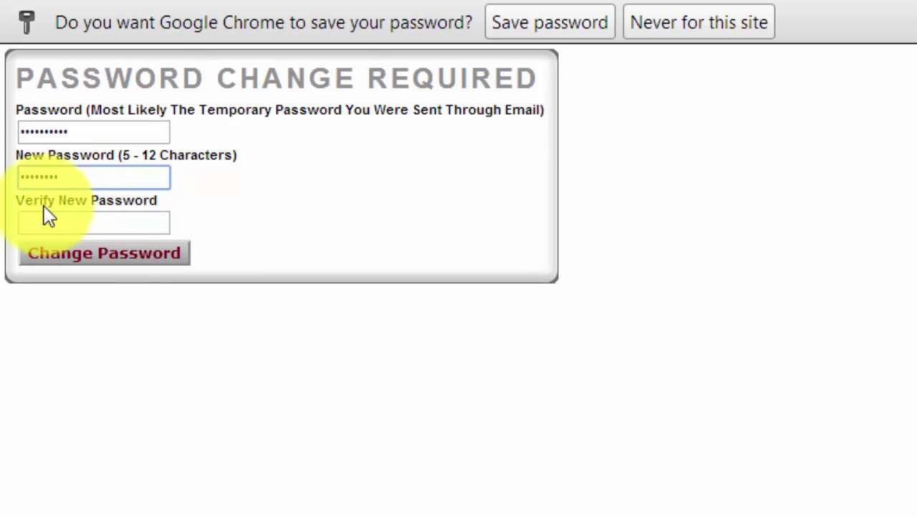
left_click(60, 225)
type("••••••••")
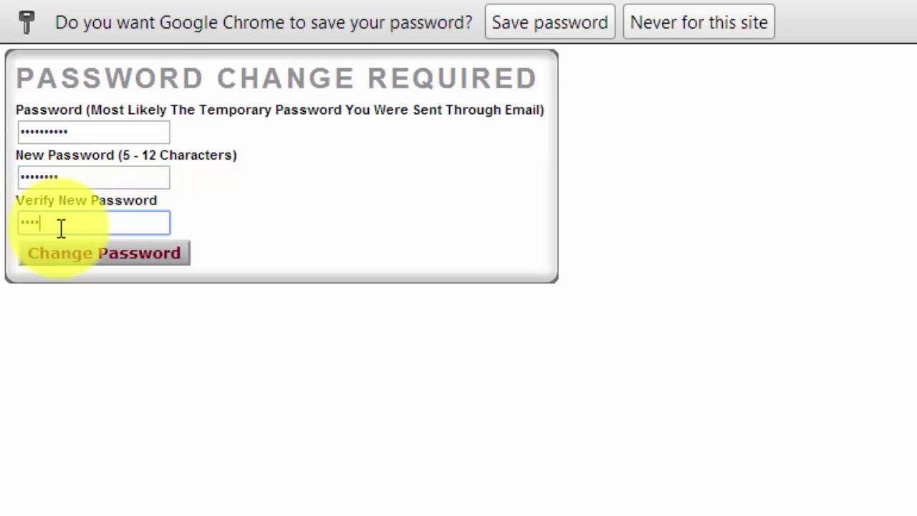
left_click(142, 254)
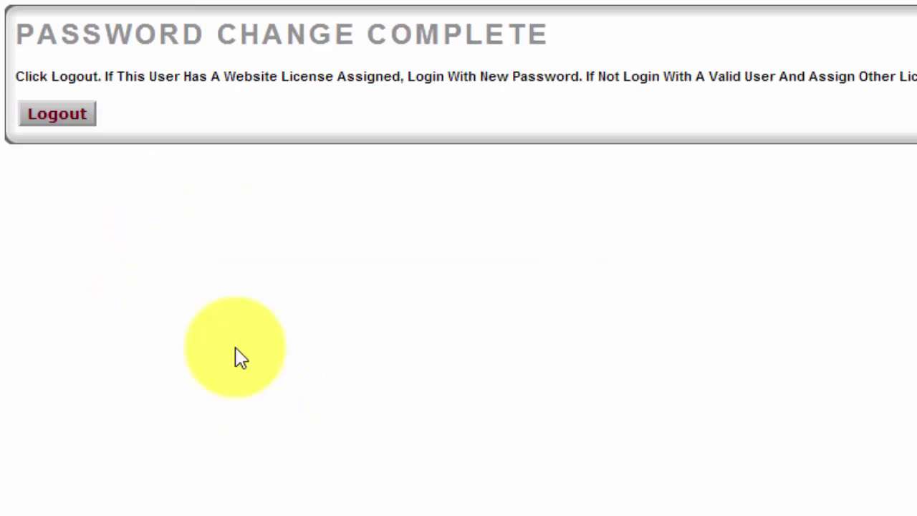
Log out and begin entering the new password on the Client Login page.
left_click(68, 115)
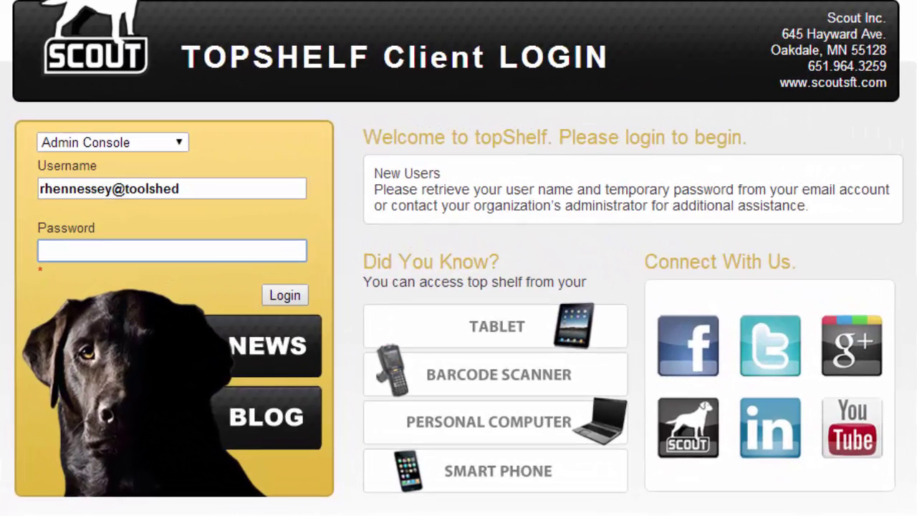
type("••••")
type("•")
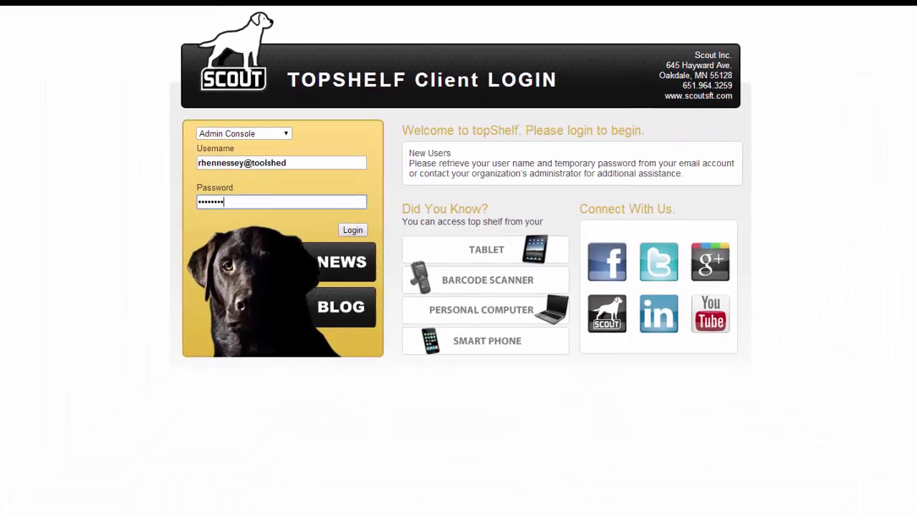